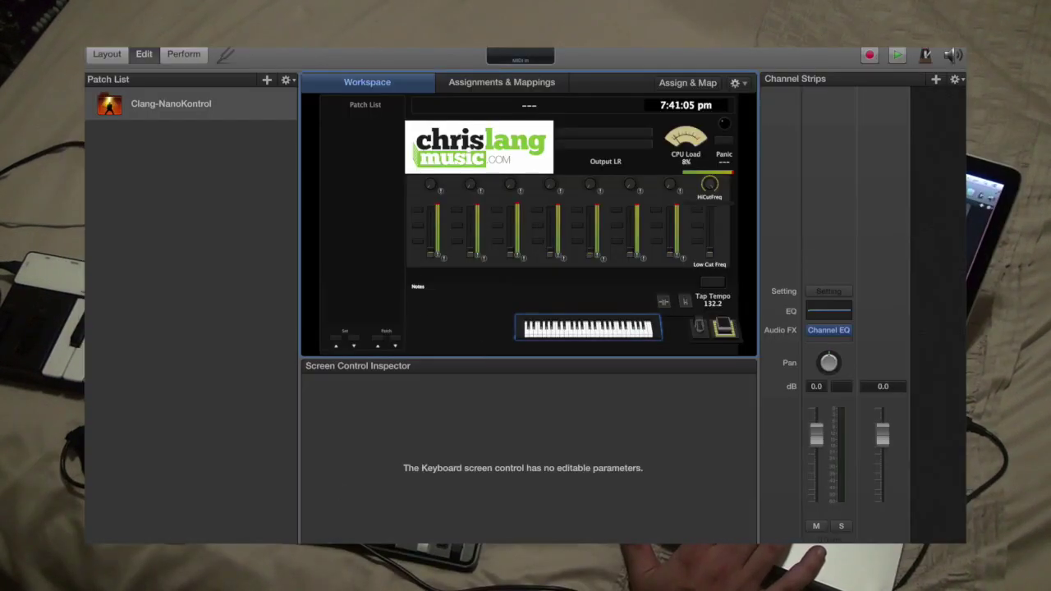
Drag CL-Endless Praise-v2 (D-130).patch from the mainstage folder into MainStage's Patch List
{"action": "left_click", "coordinate": [129, 535]}
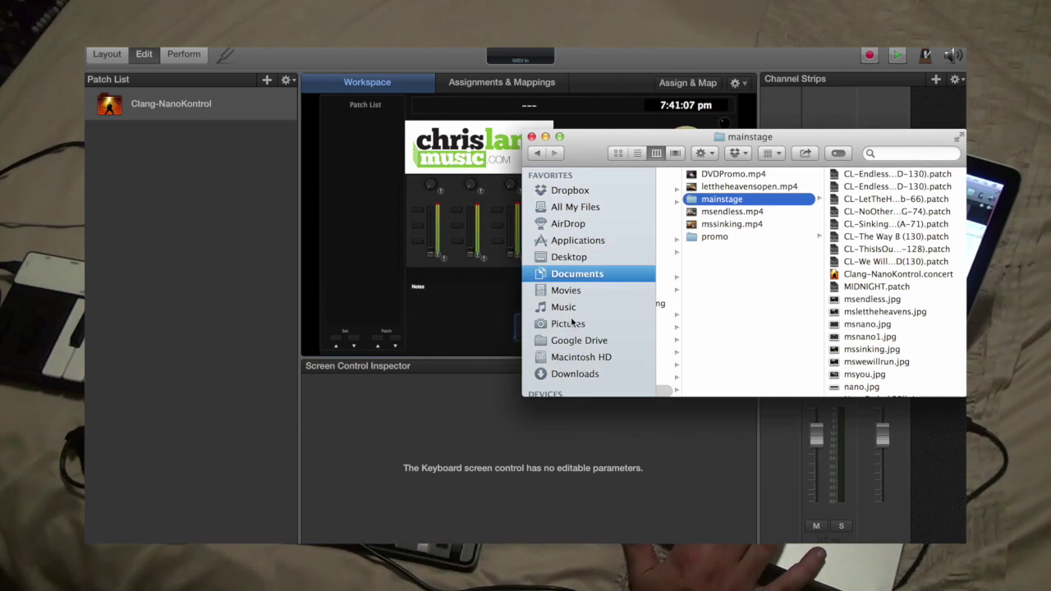
{"action": "left_click", "coordinate": [900, 188]}
{"action": "left_click_drag", "start_coordinate": [737, 187], "coordinate": [243, 265]}
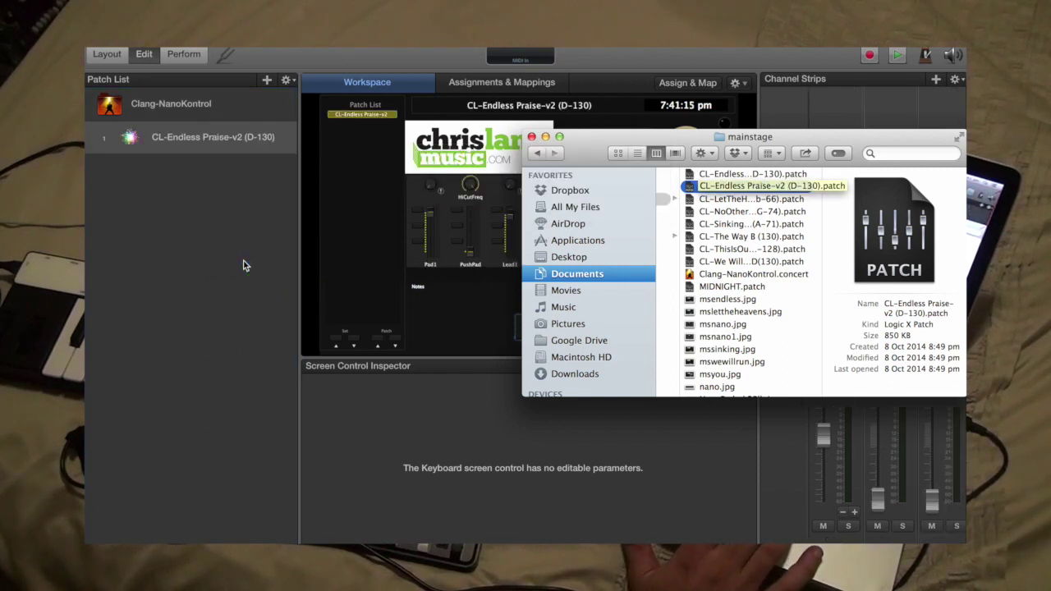
{"action": "left_click", "coordinate": [349, 54]}
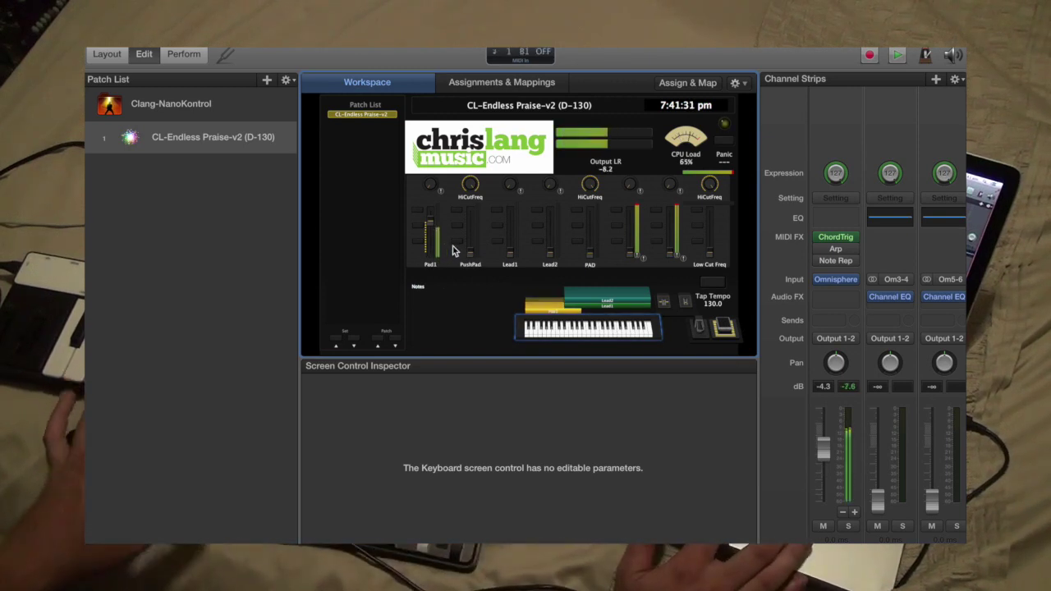
Select the Pad1 fader in the concert workspace
{"action": "left_click", "coordinate": [426, 232]}
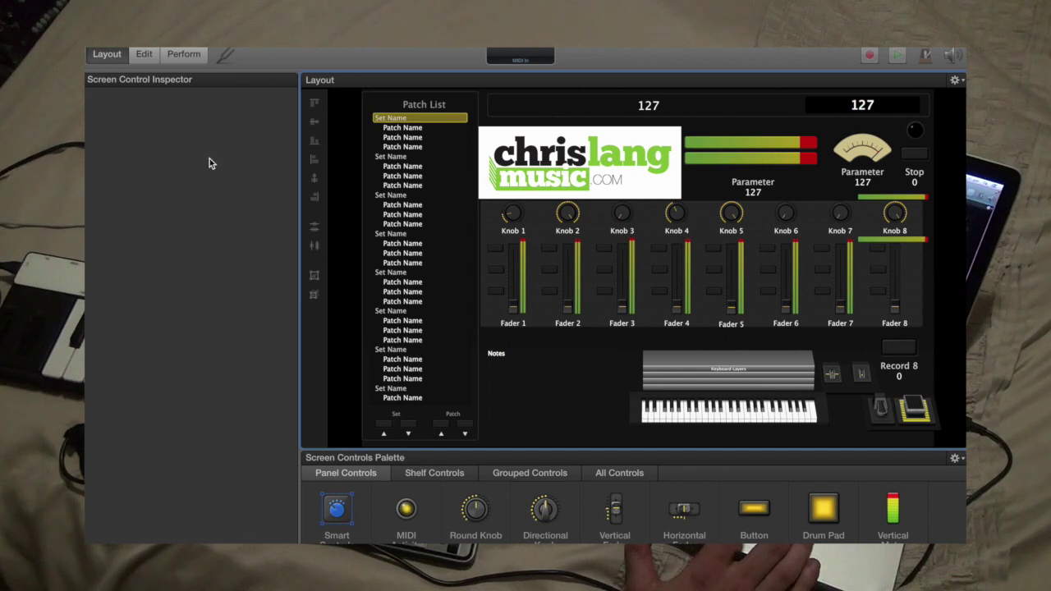
Learn the iRig Keys as the on-screen keyboard's input, 49 keys from C1
{"action": "left_click", "coordinate": [716, 414]}
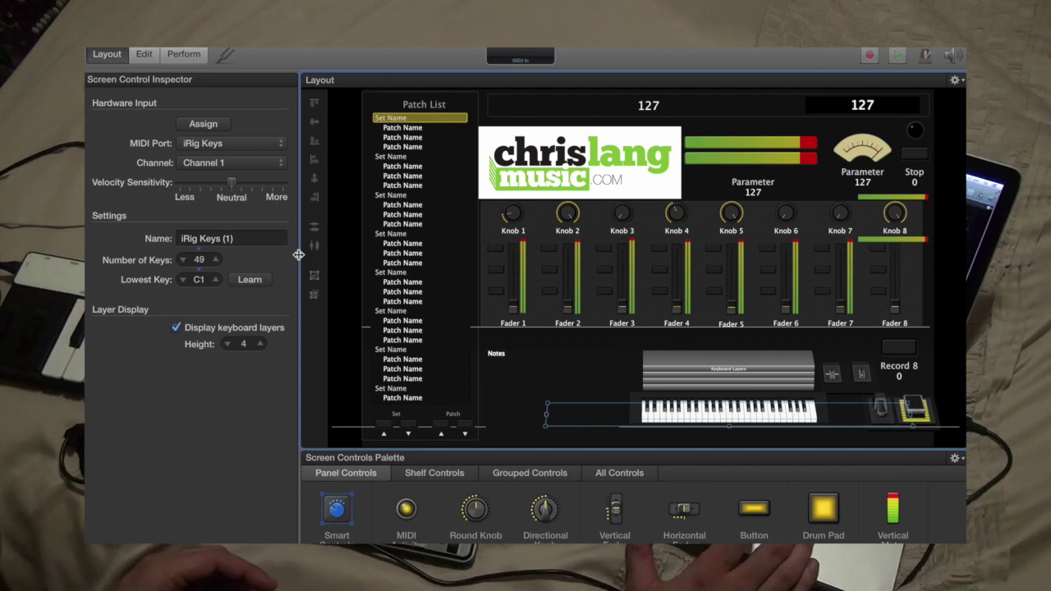
{"action": "left_click", "coordinate": [216, 127]}
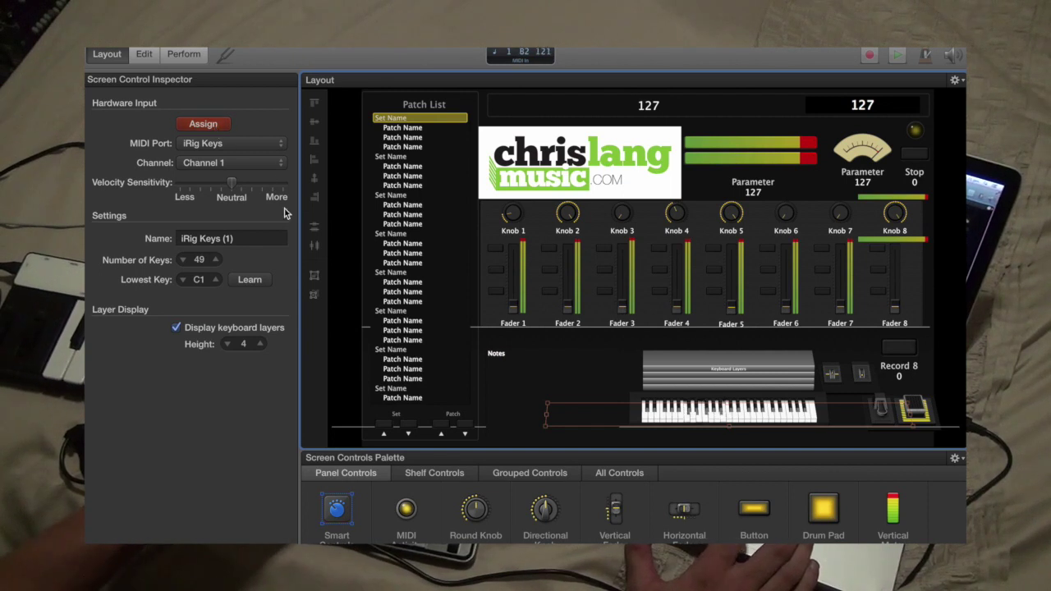
{"action": "left_click", "coordinate": [203, 124]}
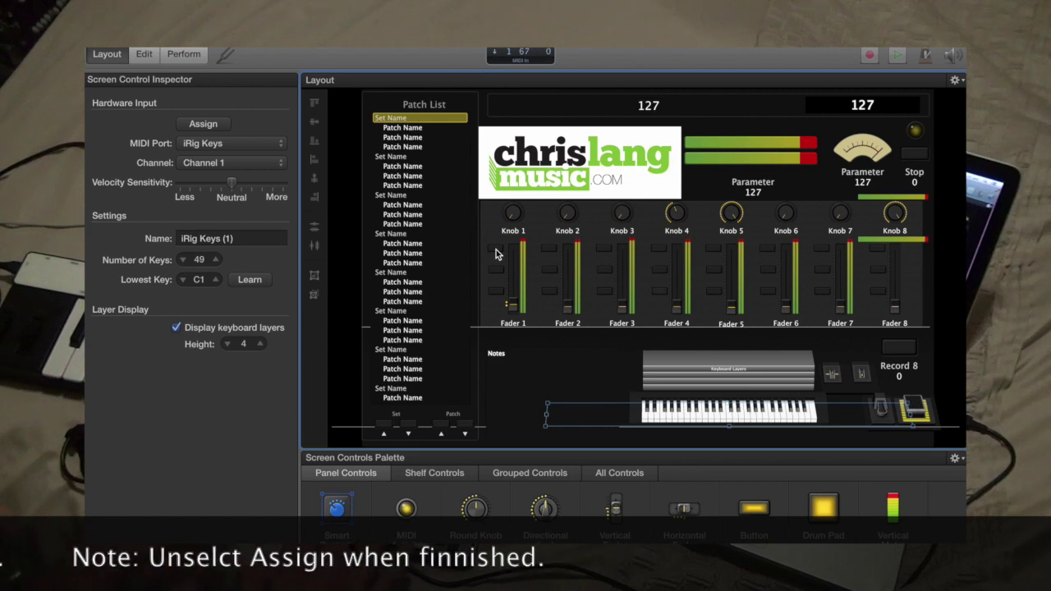
{"action": "left_click", "coordinate": [345, 302]}
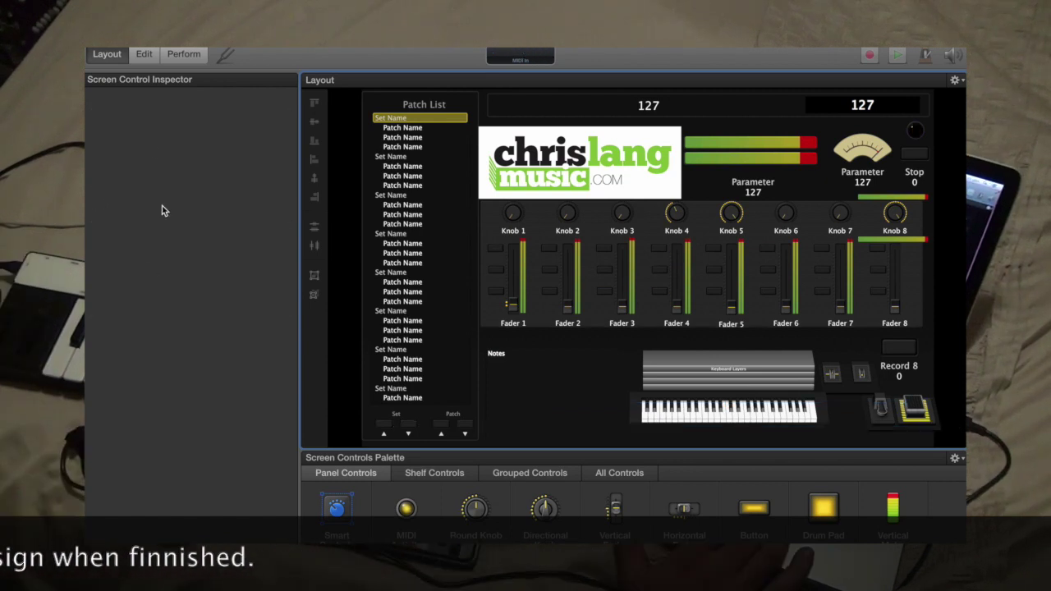
Return to Edit mode, step down to the next patch, and select the logo image
{"action": "left_click", "coordinate": [142, 53]}
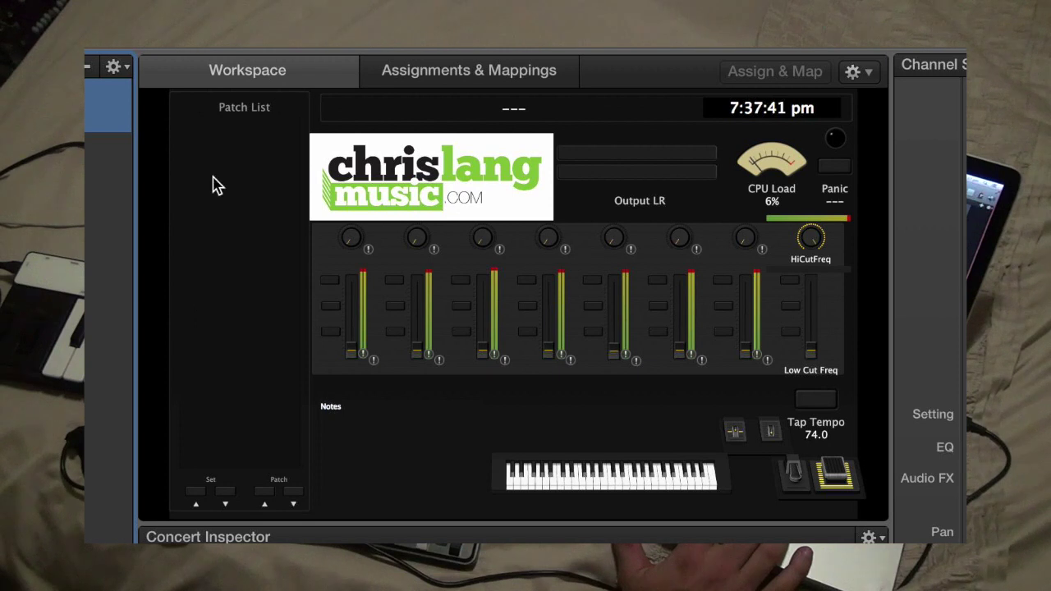
{"action": "left_click", "coordinate": [293, 491]}
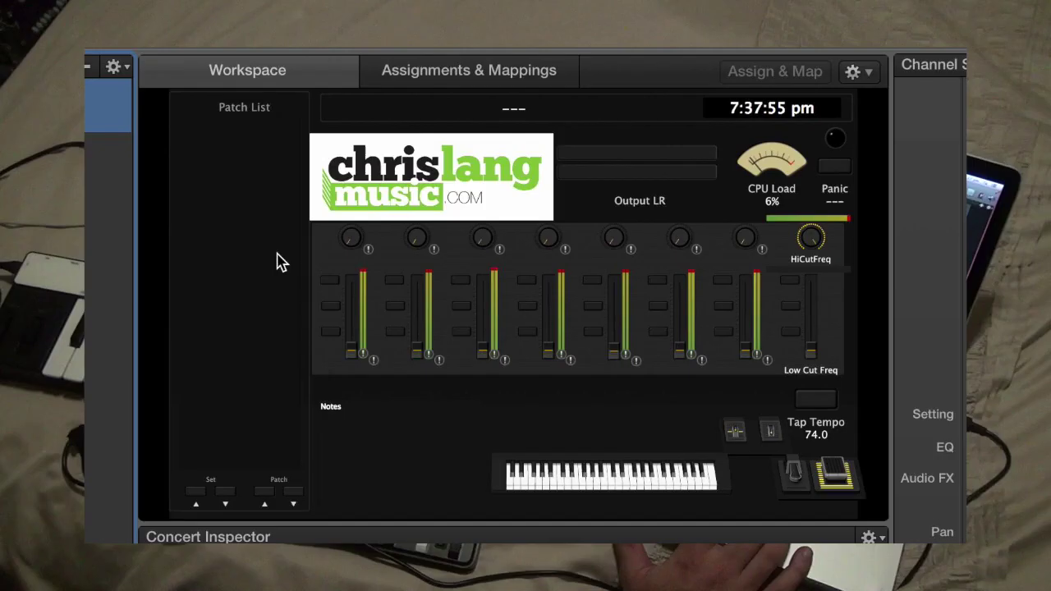
{"action": "left_click", "coordinate": [363, 183]}
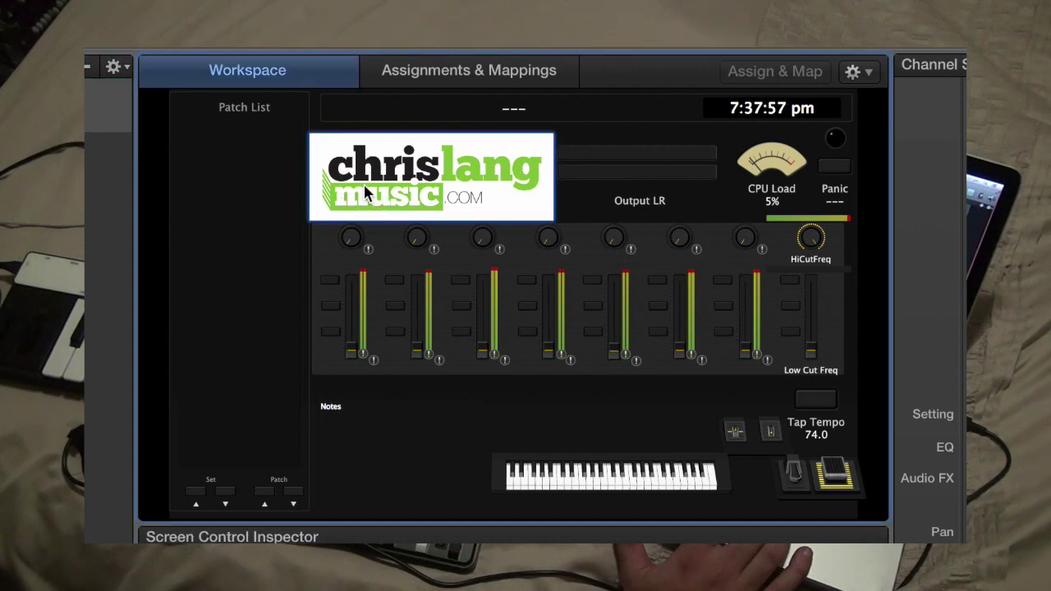
{"action": "left_click", "coordinate": [647, 172]}
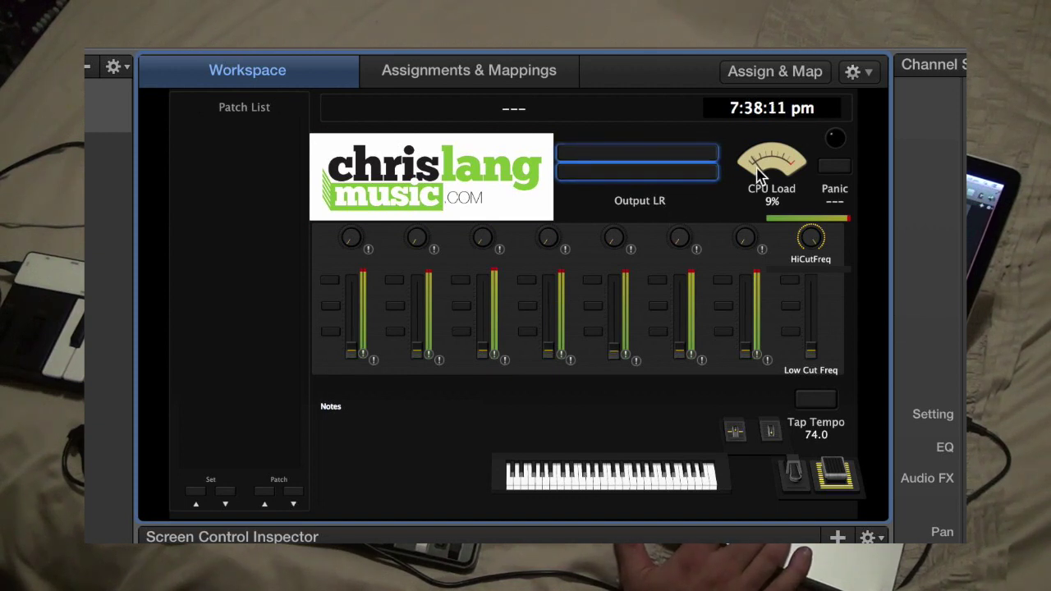
{"action": "left_click", "coordinate": [787, 166]}
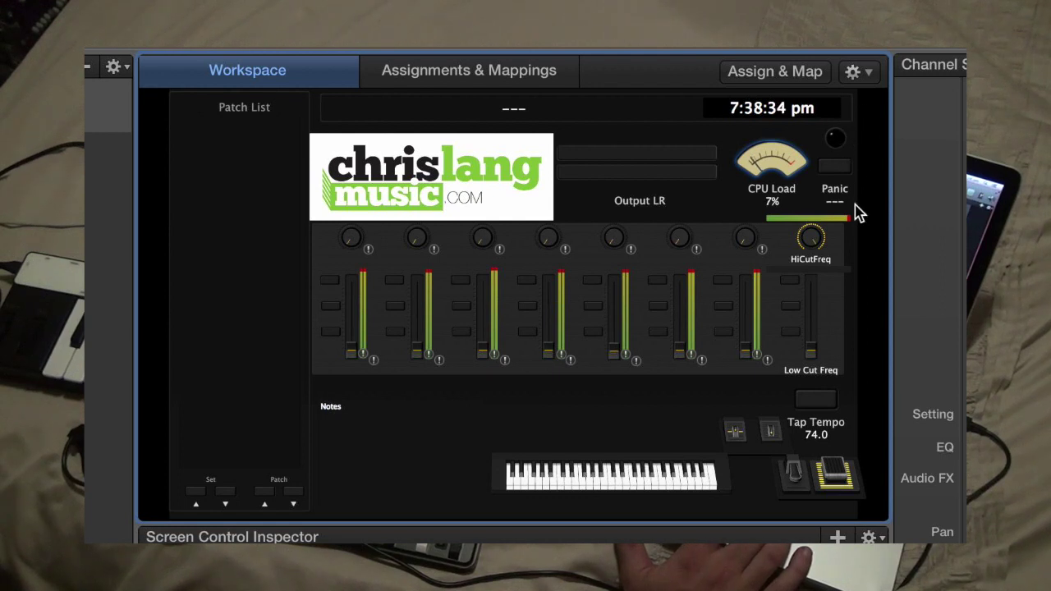
{"action": "left_click", "coordinate": [836, 171]}
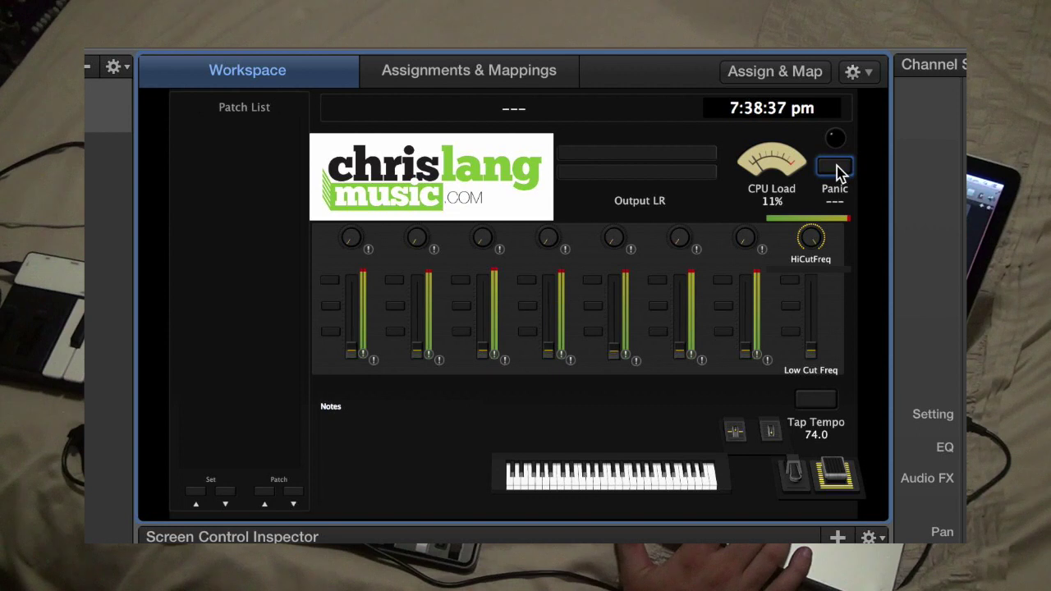
{"action": "left_click", "coordinate": [836, 171]}
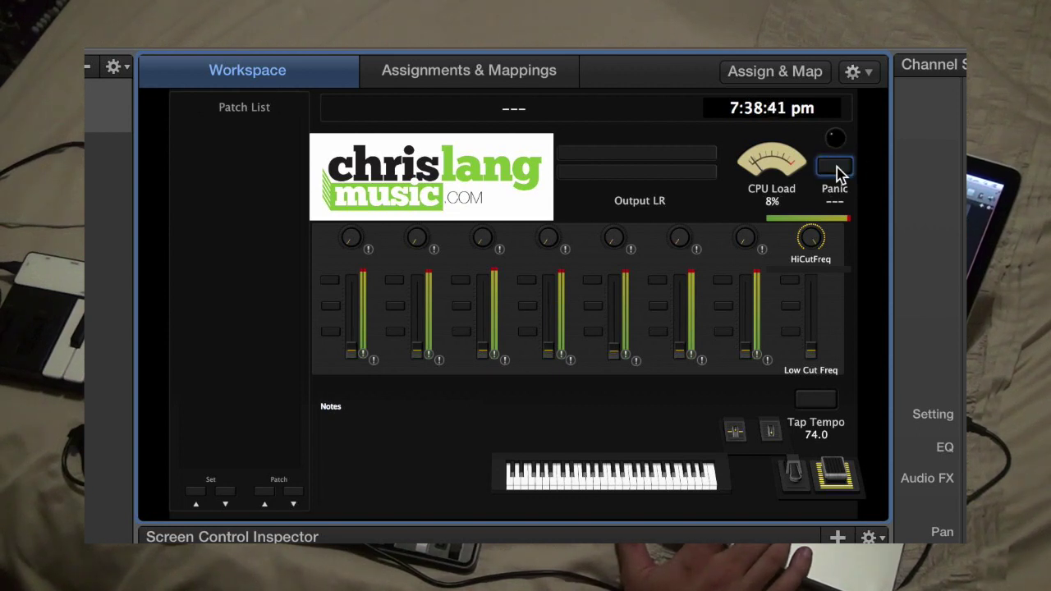
{"action": "left_click", "coordinate": [836, 171]}
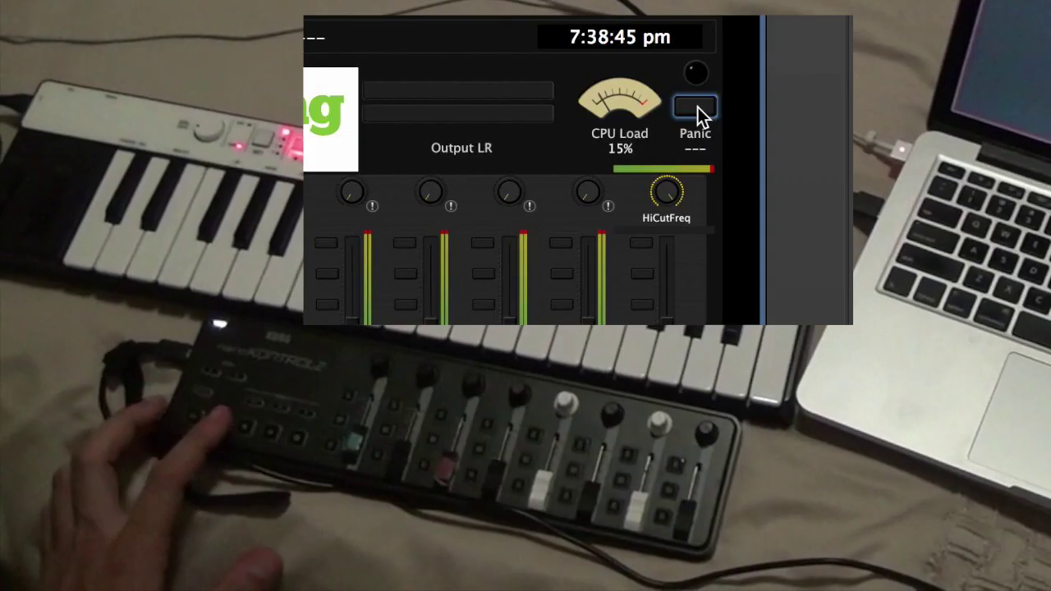
{"action": "left_click", "coordinate": [698, 106]}
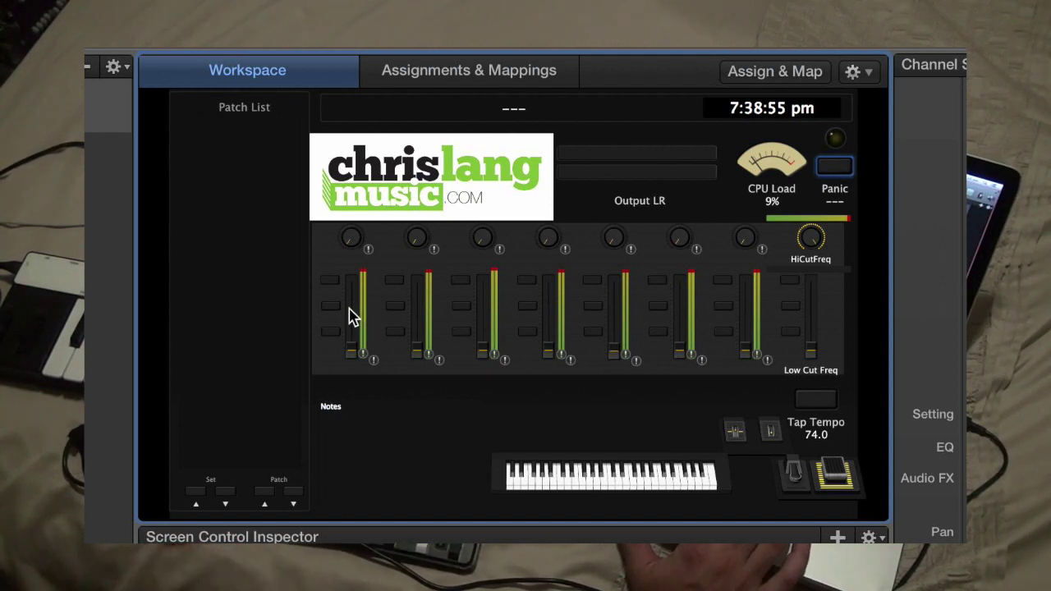
{"action": "left_click", "coordinate": [351, 314]}
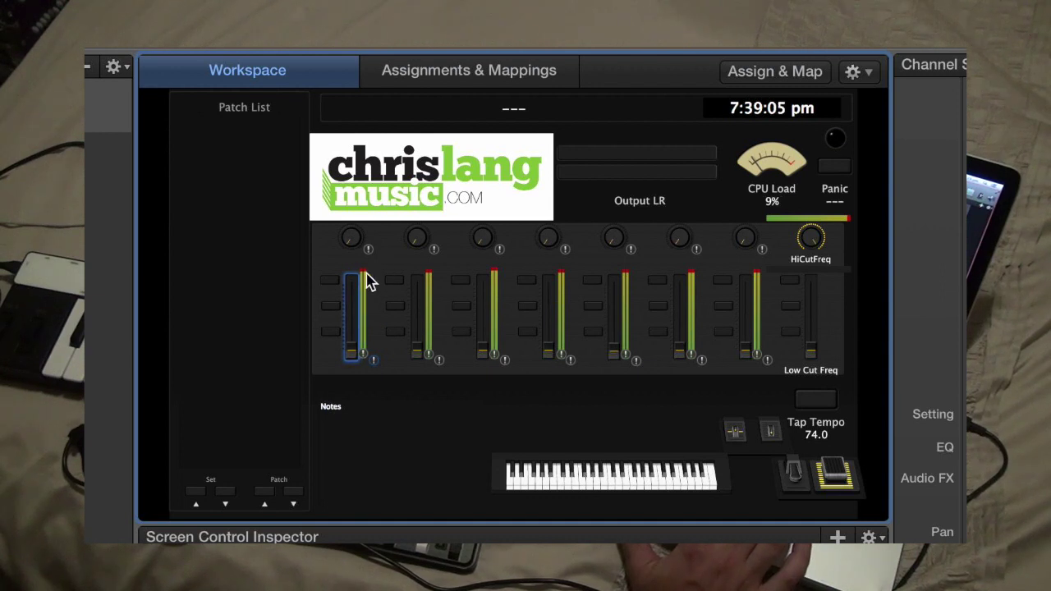
{"action": "left_click", "coordinate": [367, 273]}
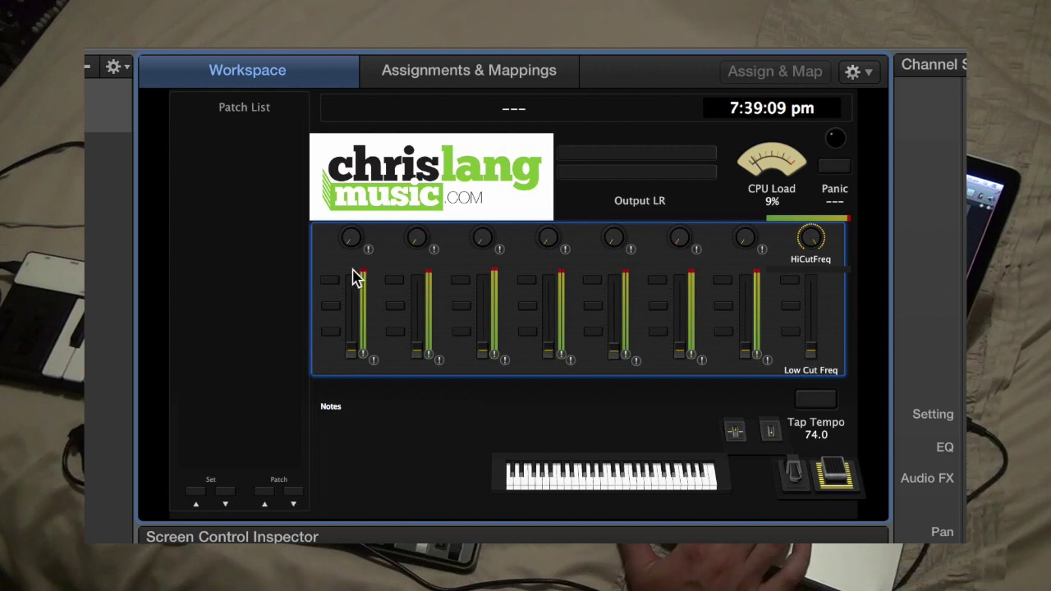
{"action": "left_click", "coordinate": [367, 274]}
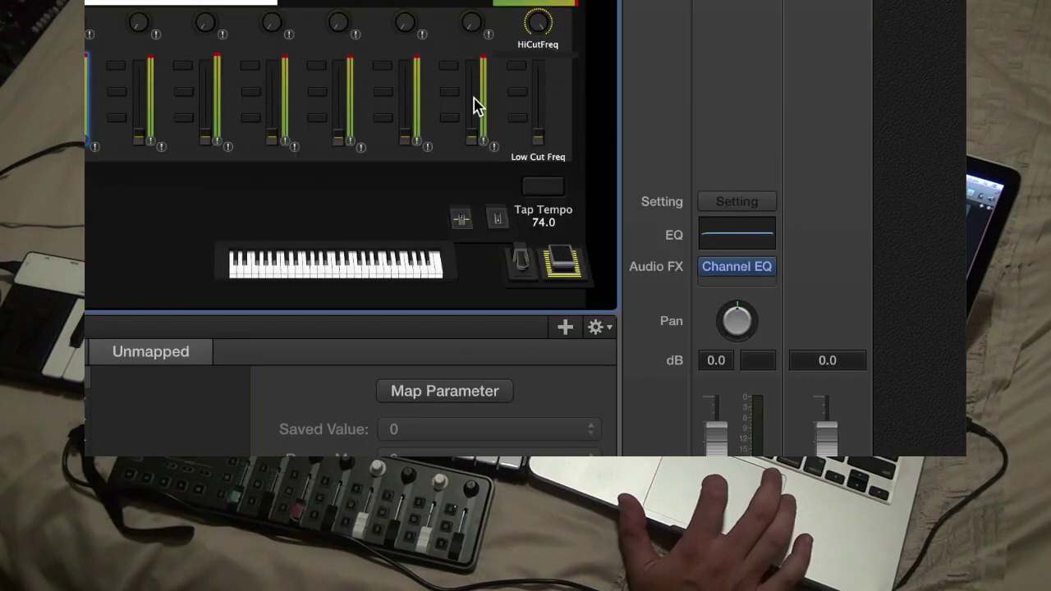
Show the Low Cut Freq slider's Channel EQ Low Cut Frequency mapping, 20–20000 Hz
{"action": "left_click", "coordinate": [542, 97]}
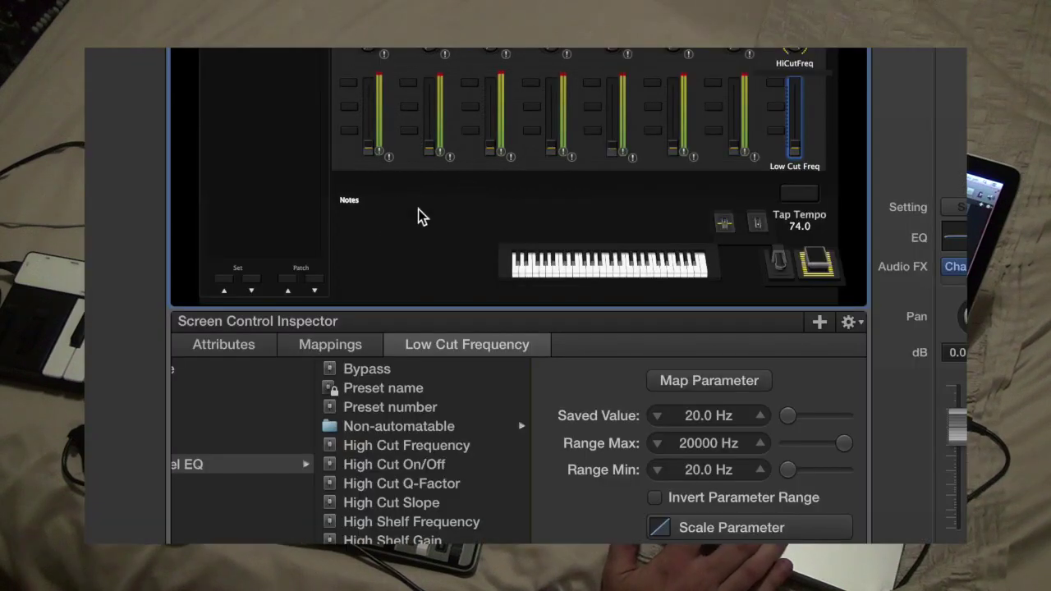
{"action": "left_click", "coordinate": [418, 210]}
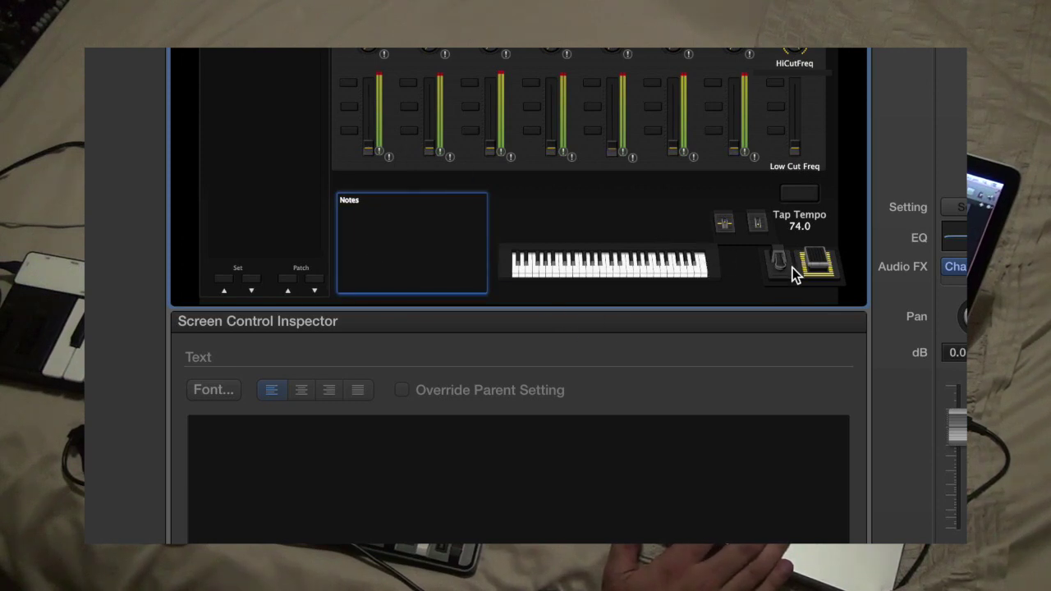
{"action": "left_click", "coordinate": [797, 215]}
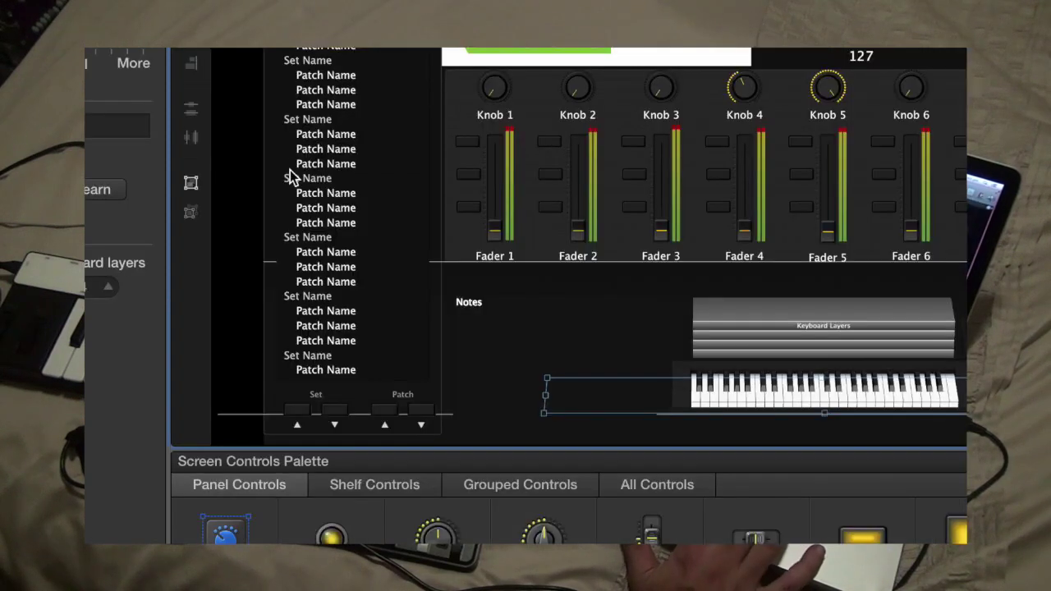
{"action": "left_click", "coordinate": [555, 376]}
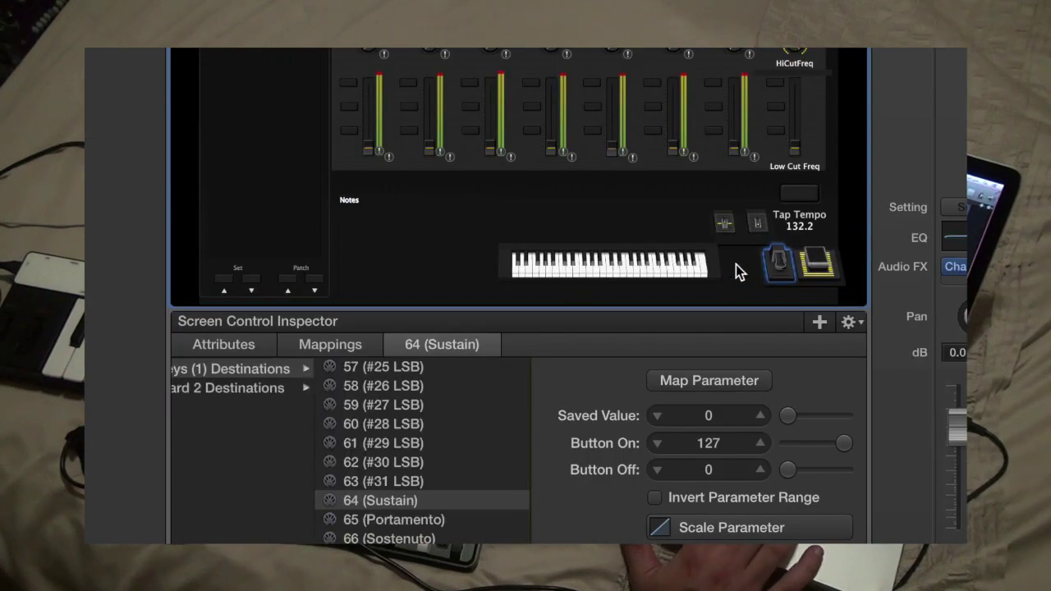
{"action": "left_click", "coordinate": [750, 280]}
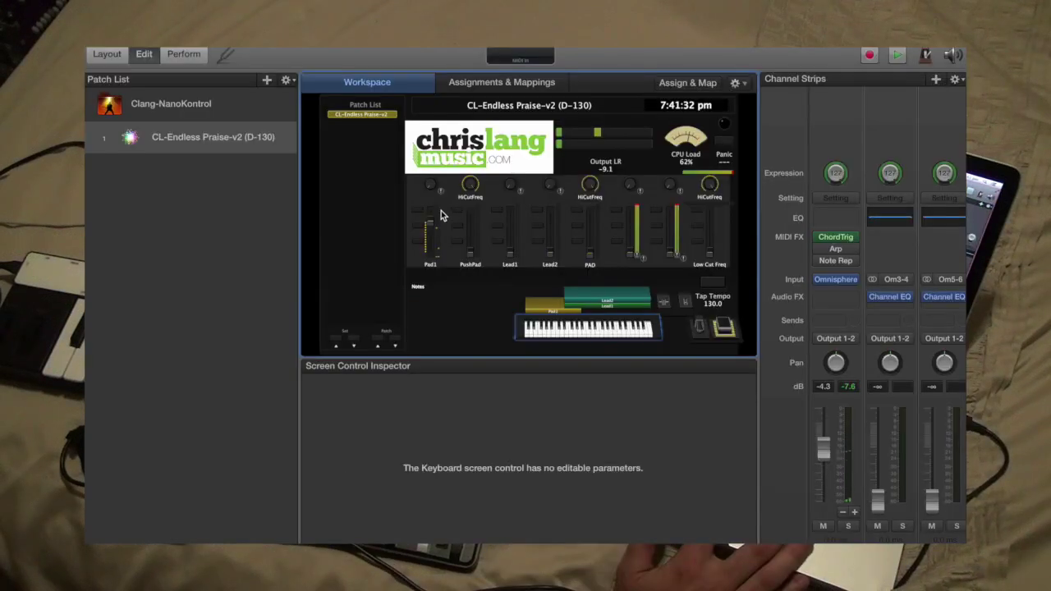
Inspect the Pad1 fader's Level mapping to the Pad1 channel strip
{"action": "left_click", "coordinate": [386, 86]}
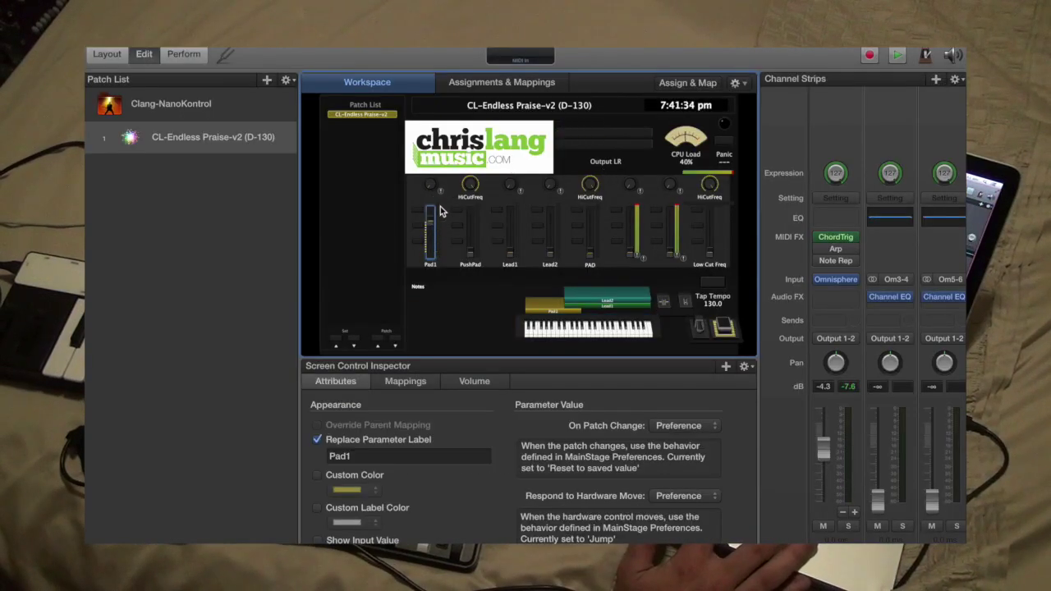
{"action": "left_click", "coordinate": [441, 211]}
{"action": "left_click", "coordinate": [439, 211]}
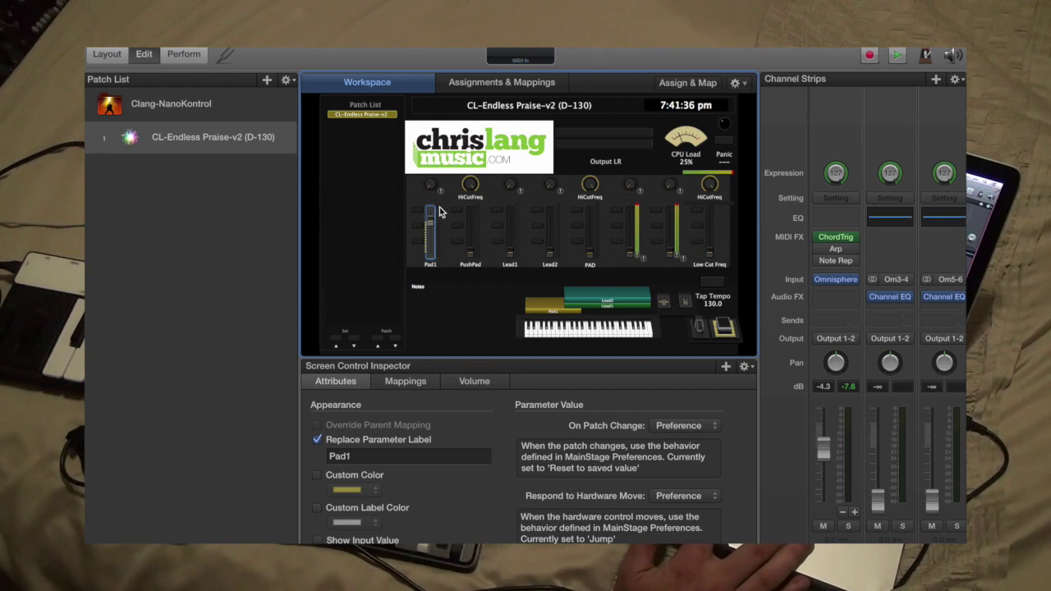
{"action": "left_click", "coordinate": [436, 206]}
{"action": "left_click", "coordinate": [441, 209]}
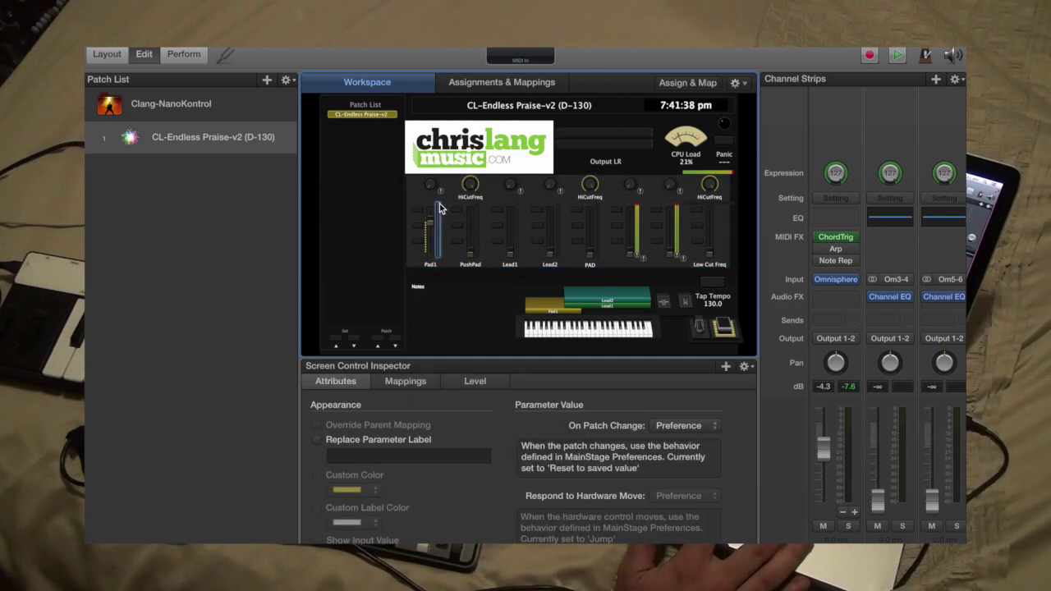
{"action": "left_click", "coordinate": [451, 380]}
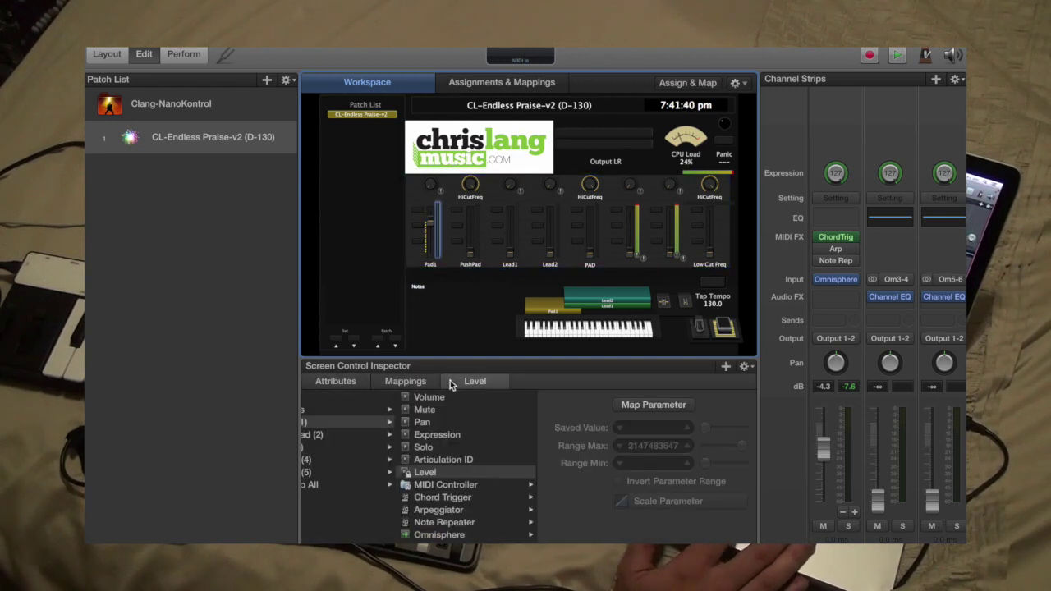
{"action": "scroll", "coordinate": [356, 441], "scroll_direction": "left", "scroll_amount": 3}
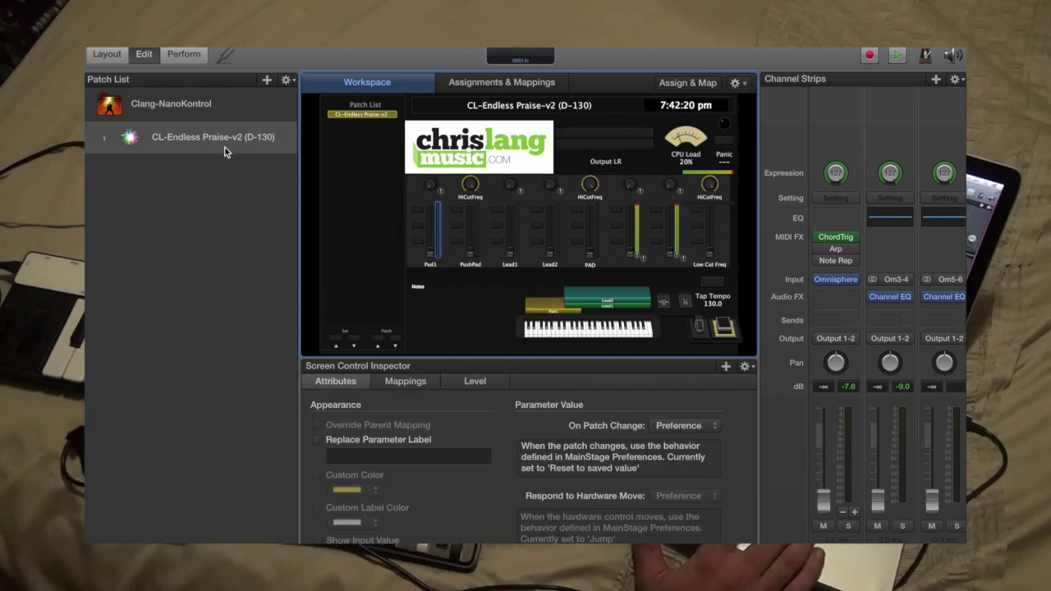
Select CL-Endless Praise-v2 (D-130) to see its tempo 130.00 and program change 029
{"action": "left_click", "coordinate": [221, 146]}
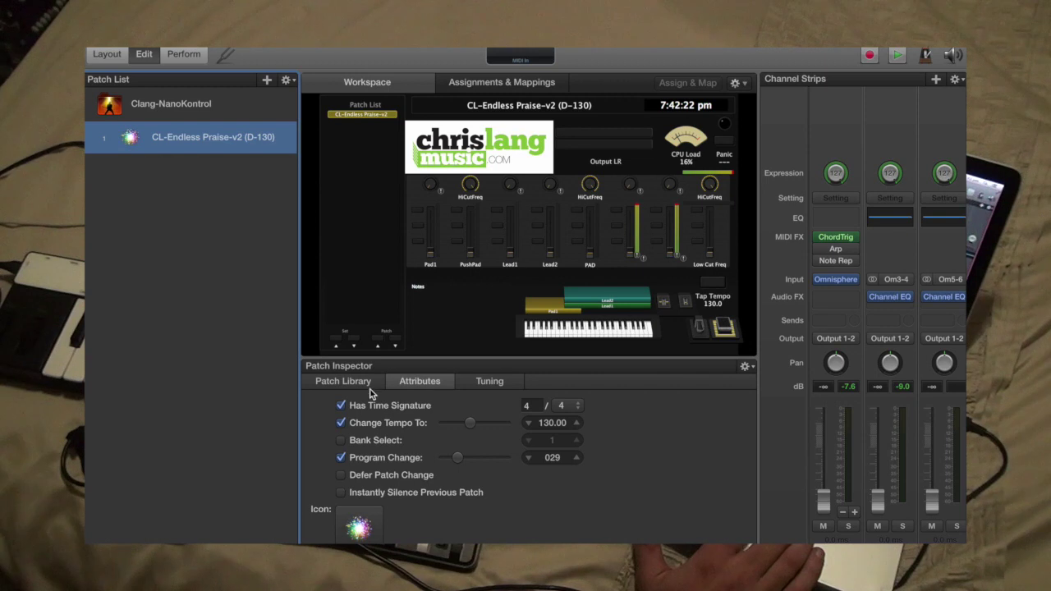